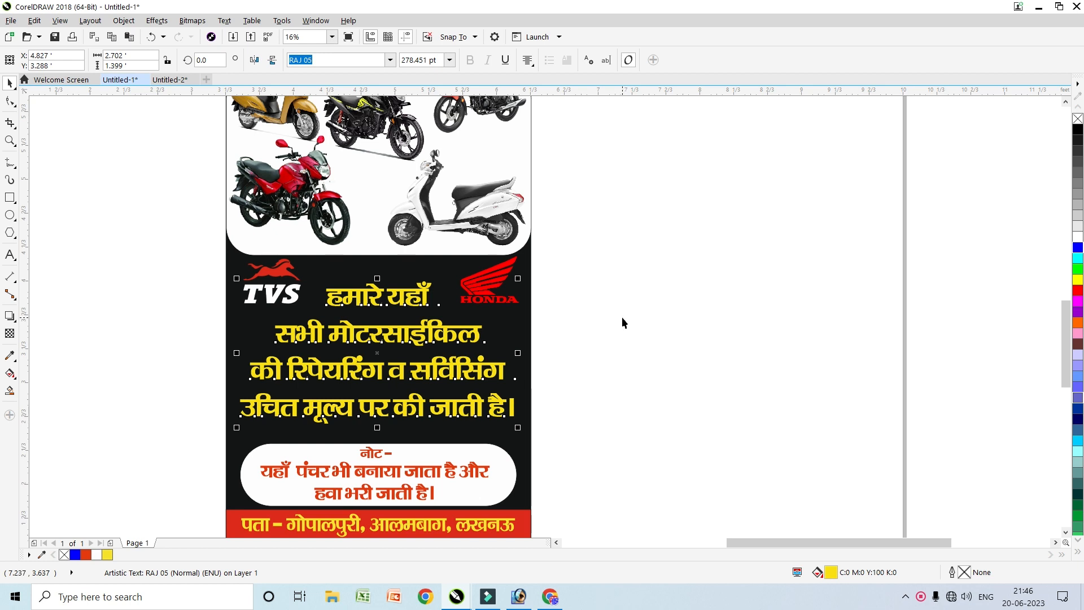
Select the poster's Hindi text block, trying and abandoning an empty text entry on the canvas
left_click(576, 261)
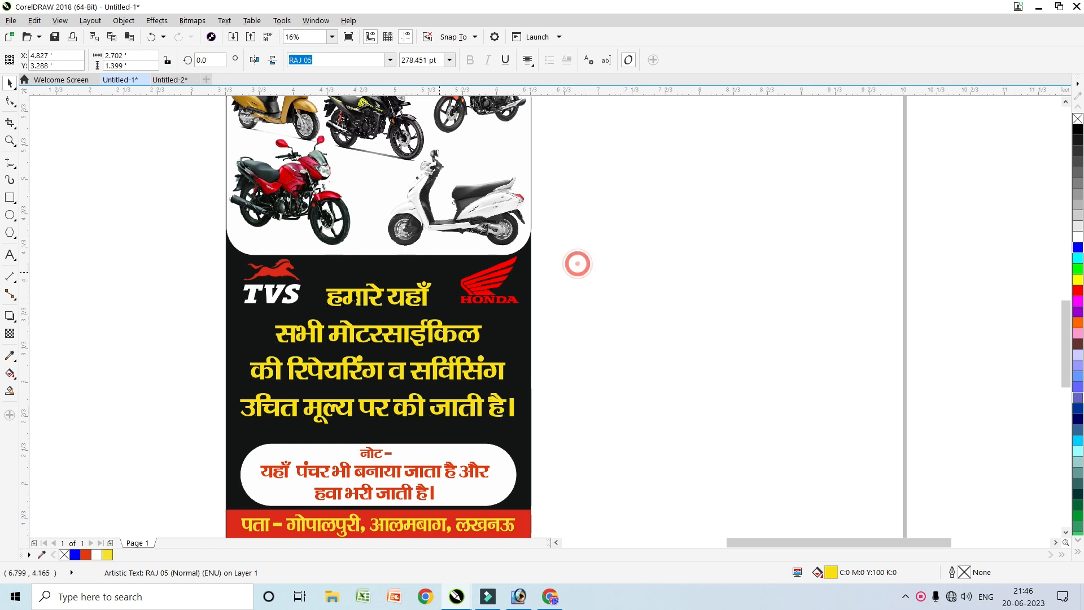
scroll(352, 297, "down", 1)
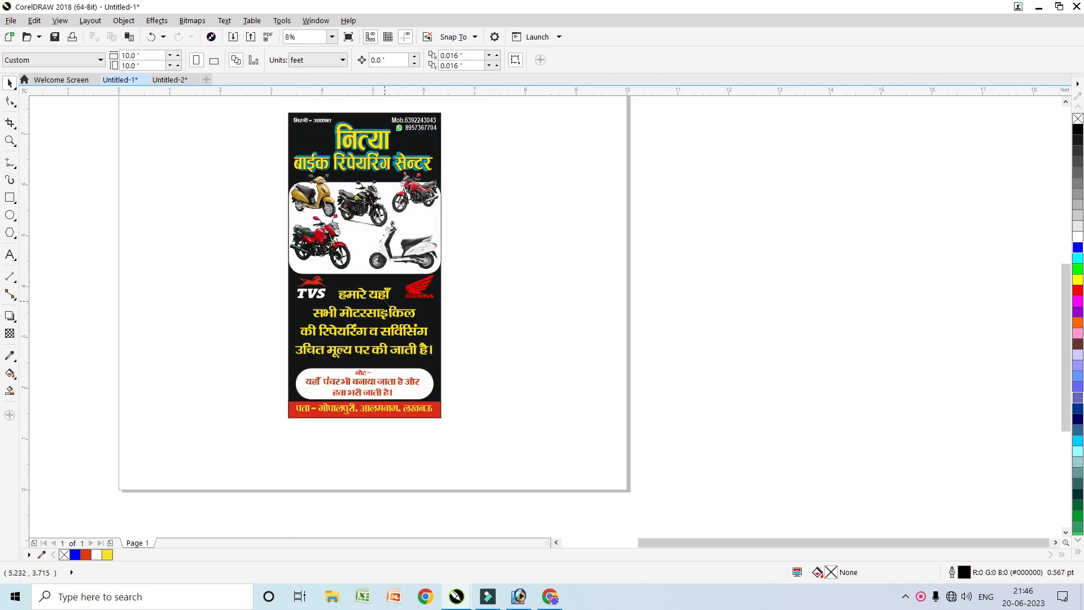
left_click(379, 303)
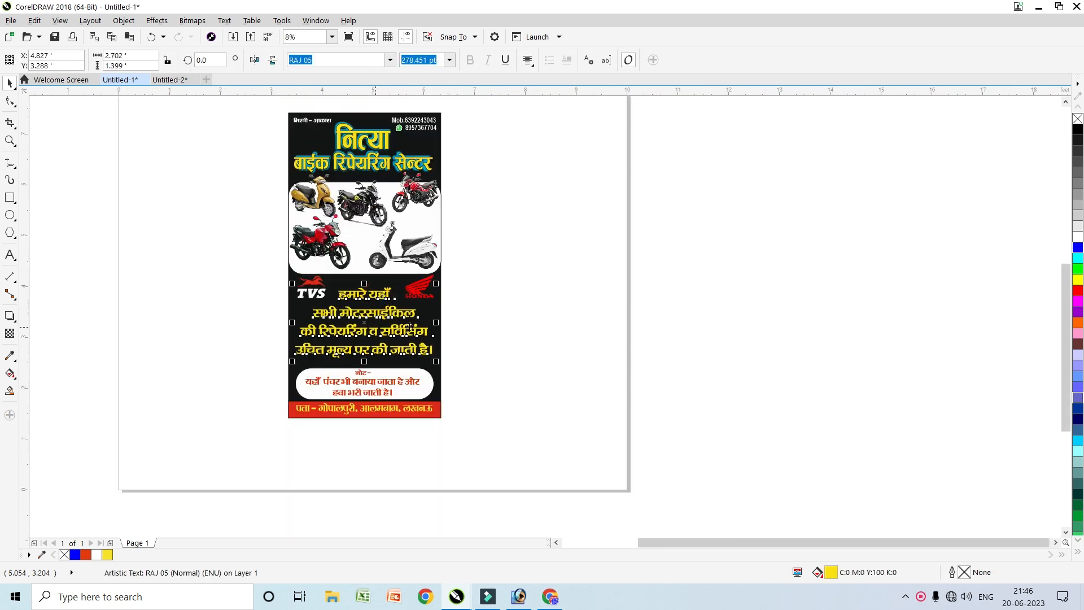
scroll(1065, 290, "up", 2)
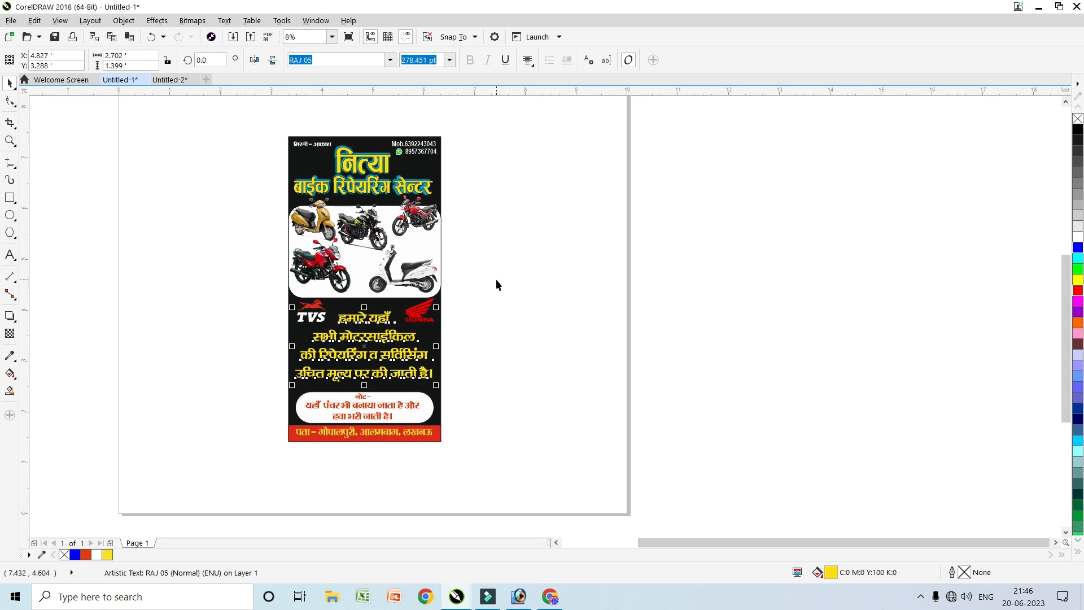
scroll(342, 340, "up", 1)
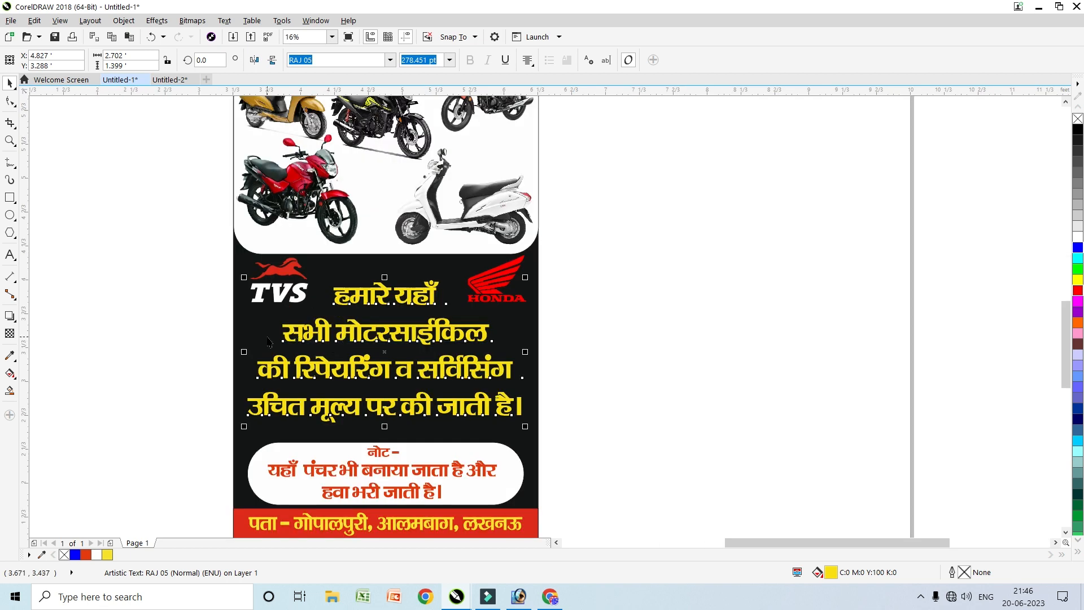
left_click(10, 255)
left_click(620, 282)
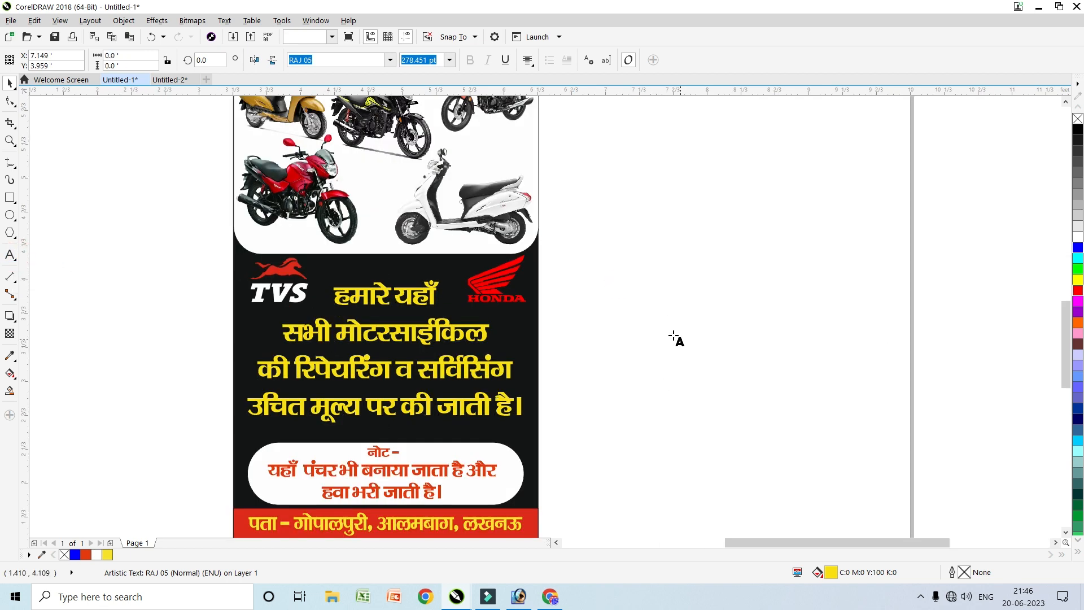
left_click(10, 83)
left_click(623, 294)
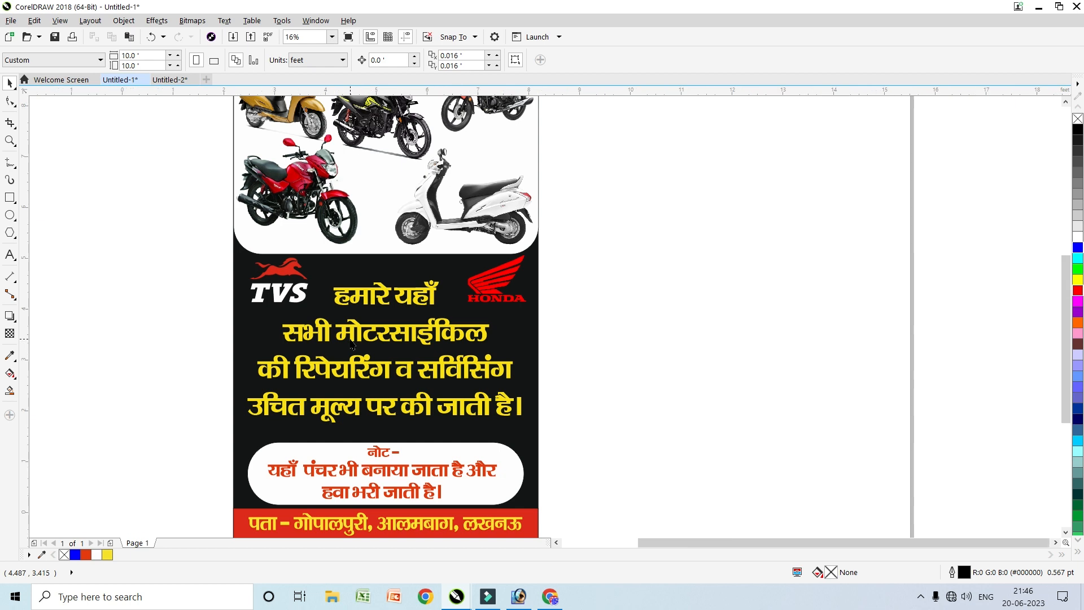
scroll(346, 346, "down", 2)
left_click(366, 337)
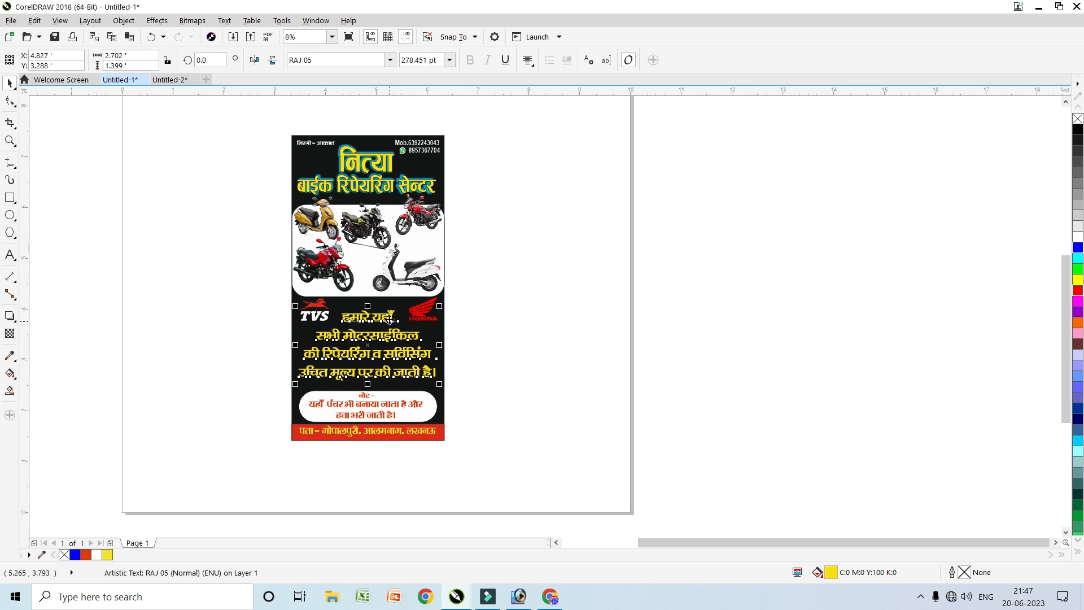
scroll(388, 320, "up", 2)
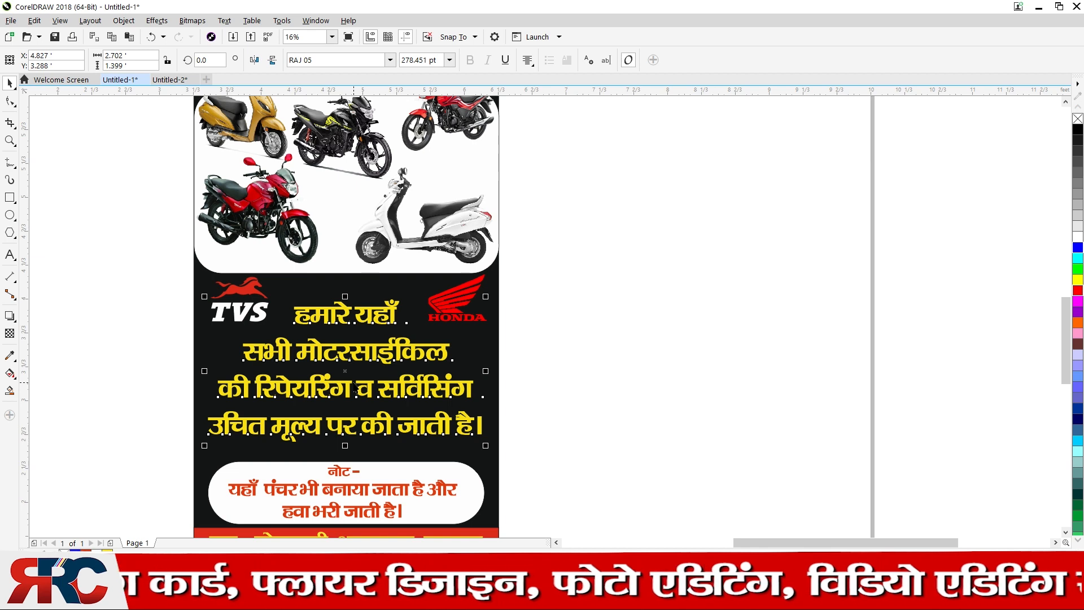
Marquee-select all 33 poster objects, then clear the selection so nothing is selected
left_click(10, 255)
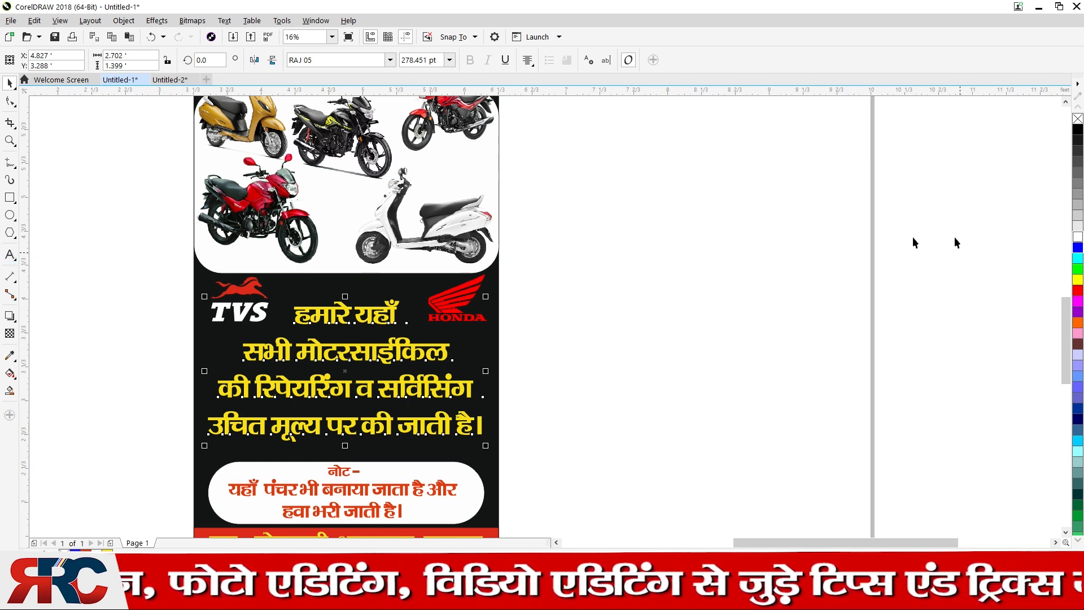
left_click(522, 249)
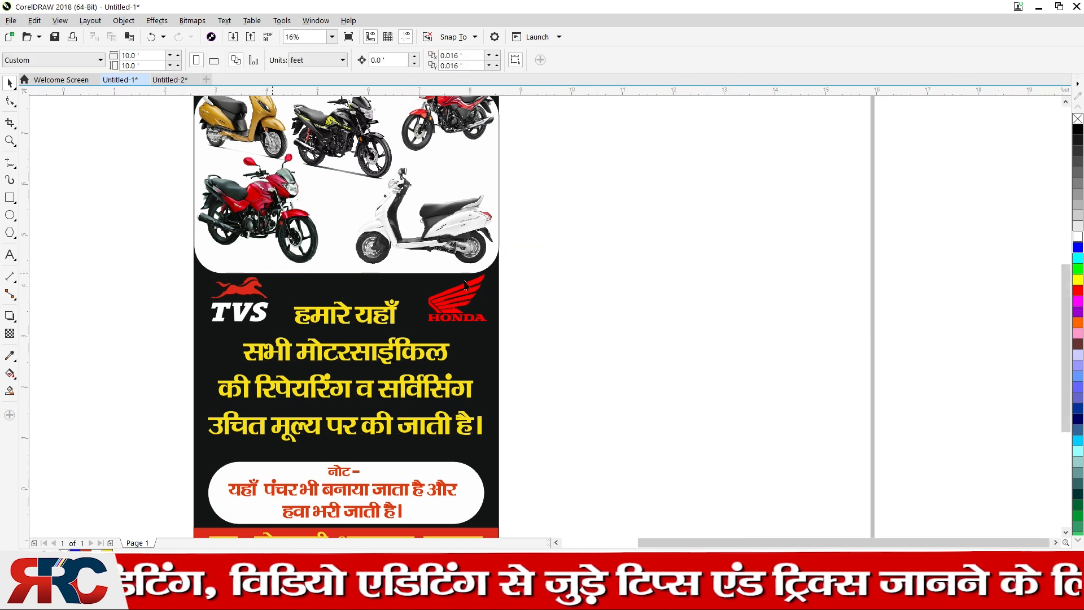
scroll(274, 279, "down", 1)
left_click(428, 254)
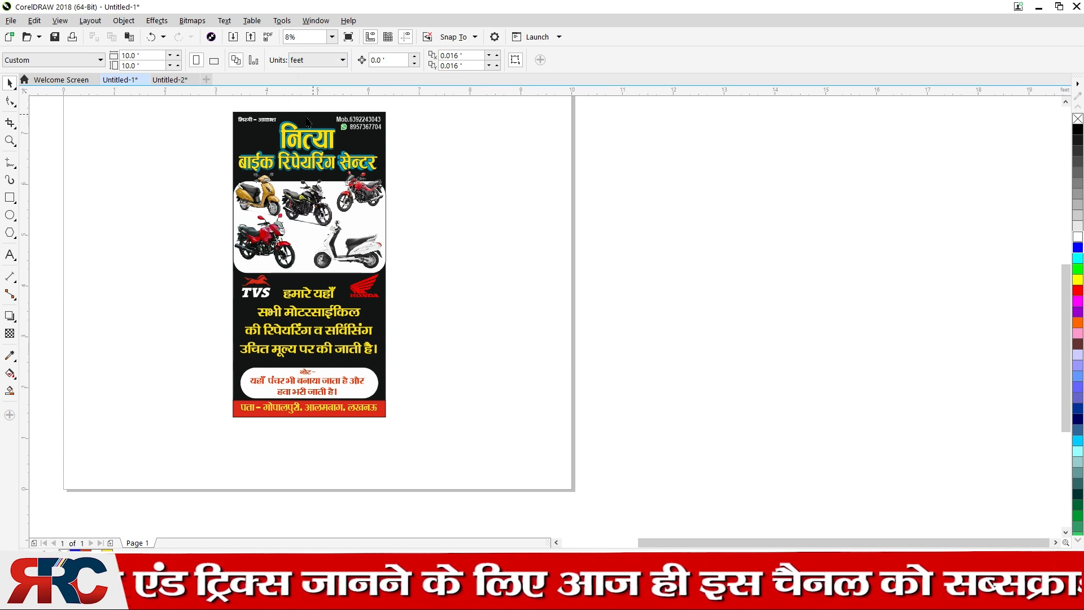
left_click_drag(580, 520, 145, 149)
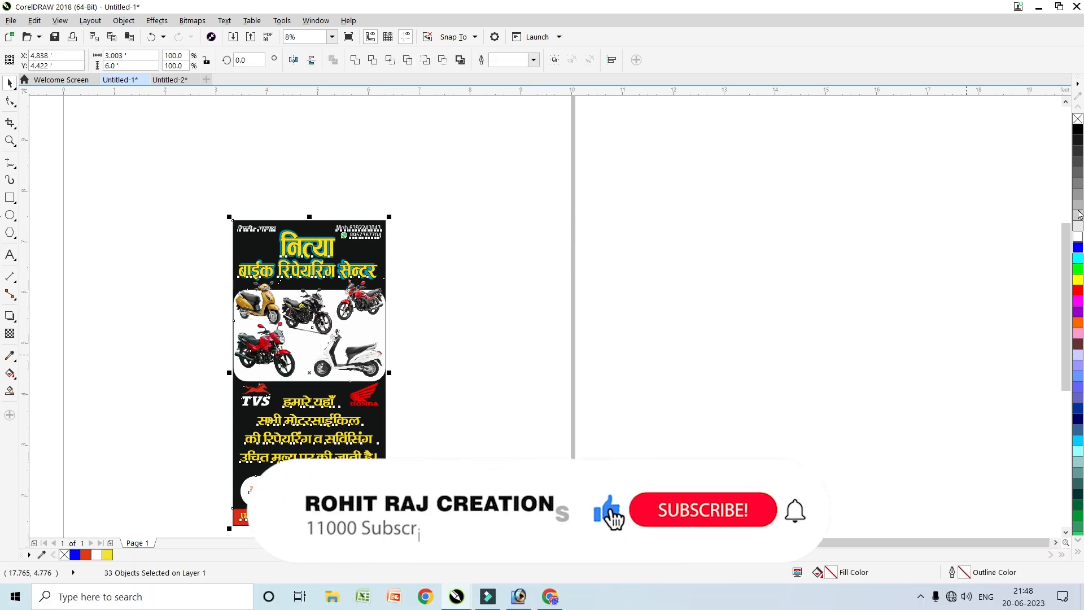
left_click_drag(1065, 252, 1066, 260)
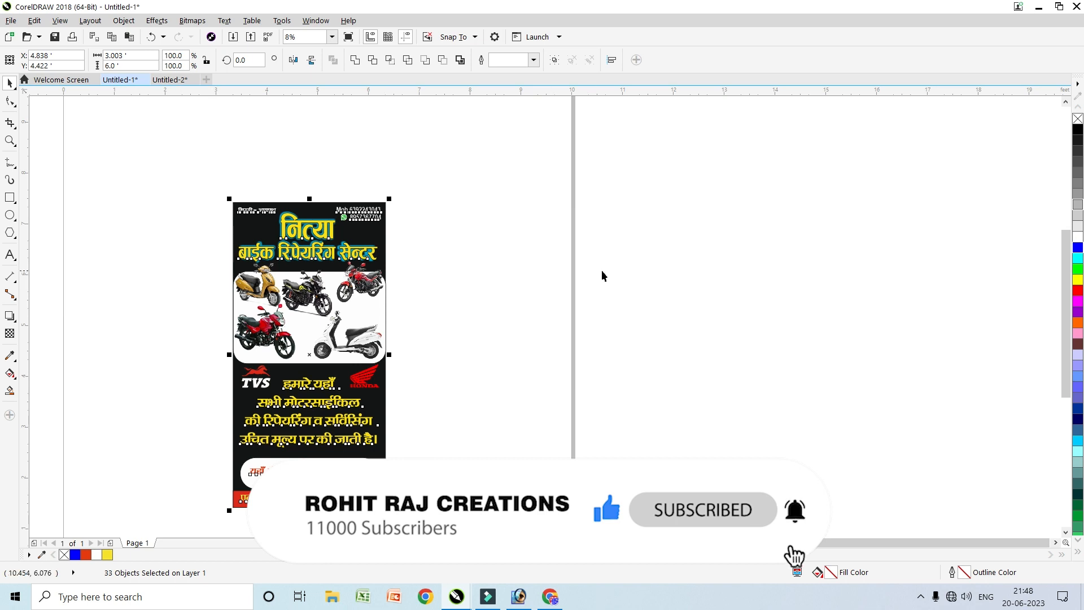
left_click(571, 249)
left_click(228, 179)
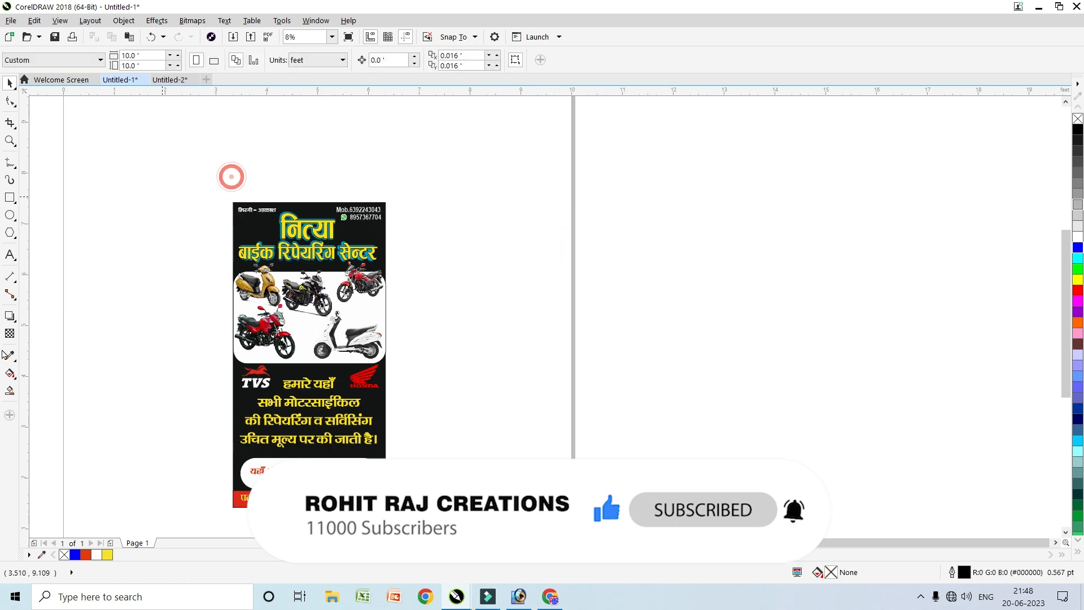
Make RAJ 05 the default paragraph-text font and start a new text entry beside the poster
left_click(10, 255)
left_click(350, 61)
type("r")
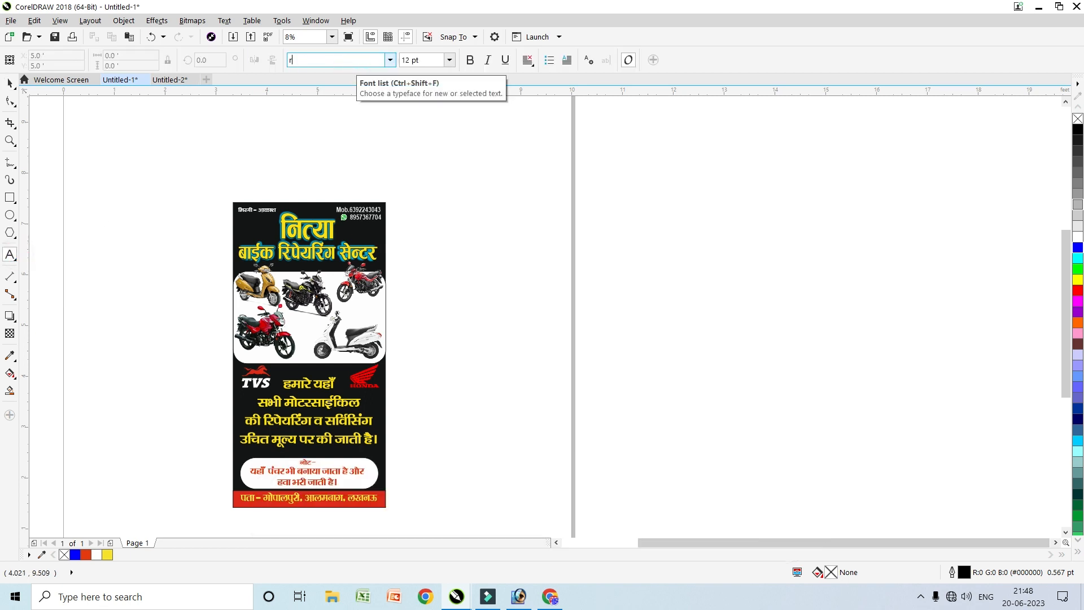
type("aj")
key("Return")
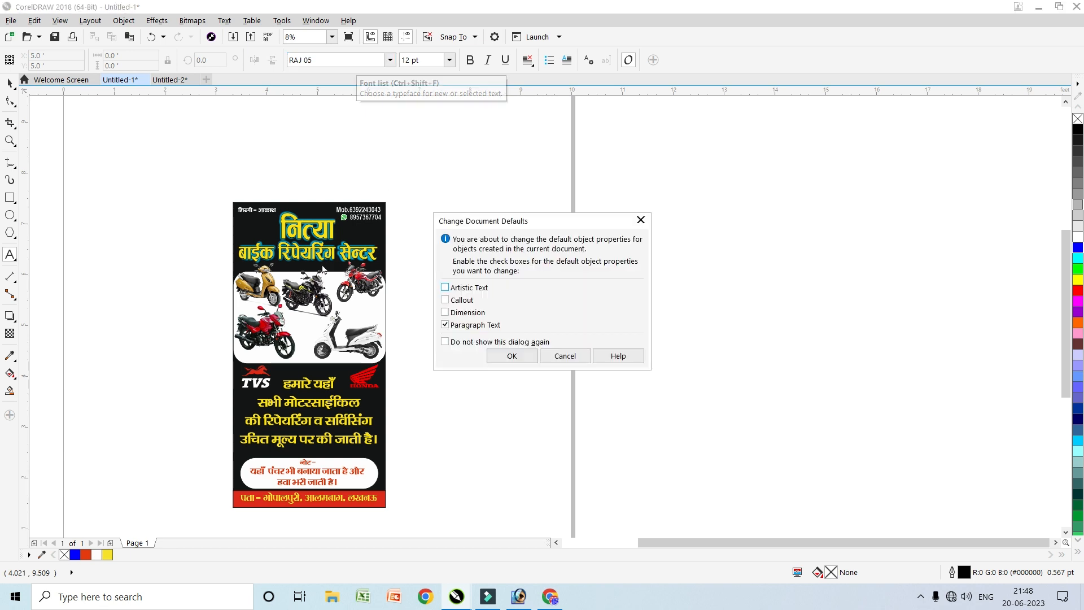
left_click(517, 352)
left_click(517, 277)
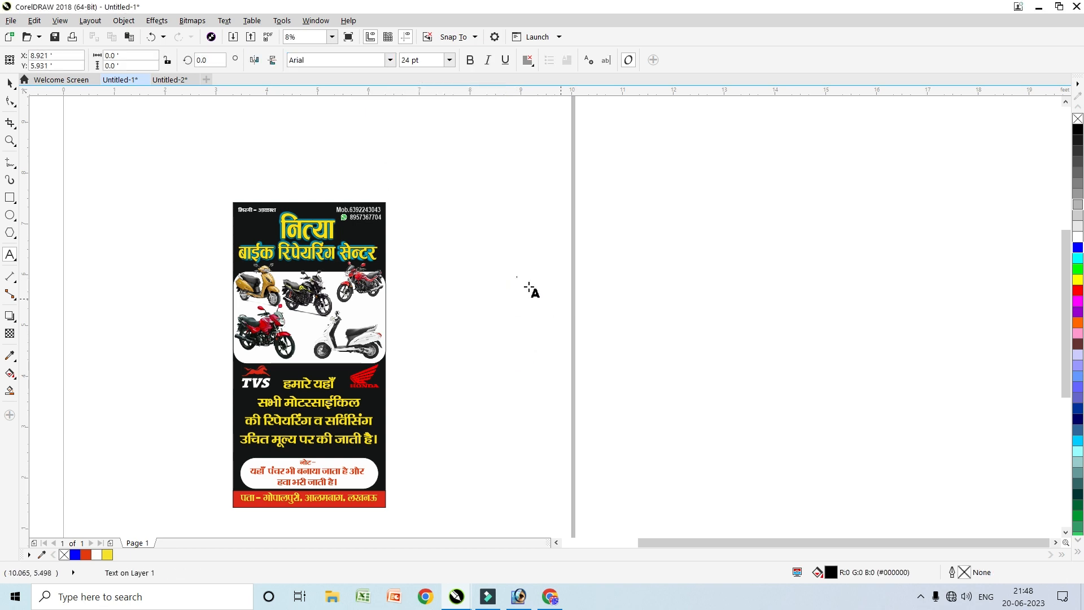
Set the text size to 24 pt, type placeholder text, select it and zoom to it
left_click(429, 60)
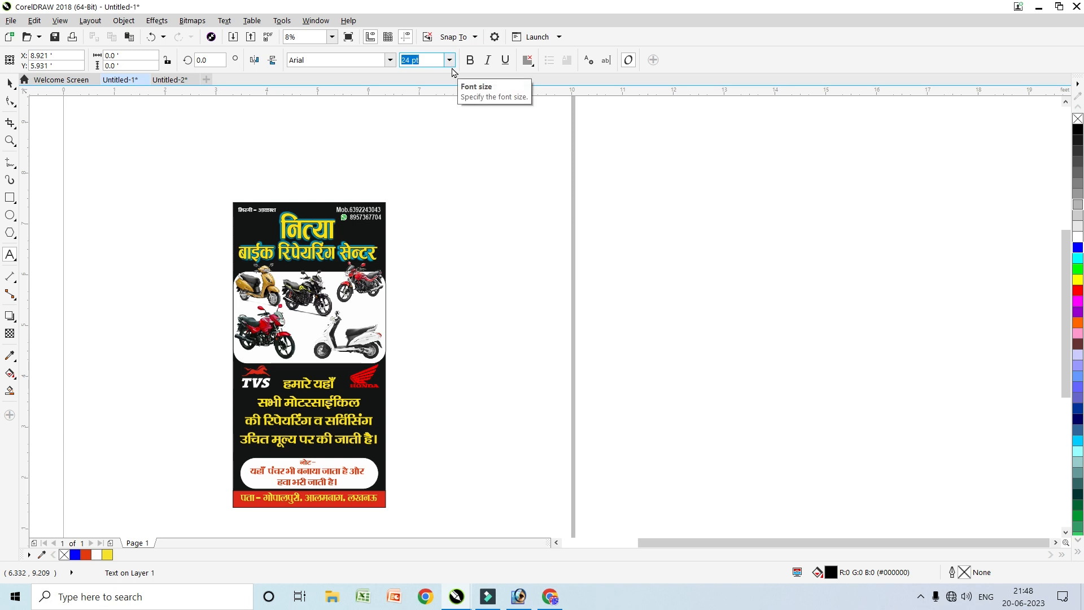
key("Return")
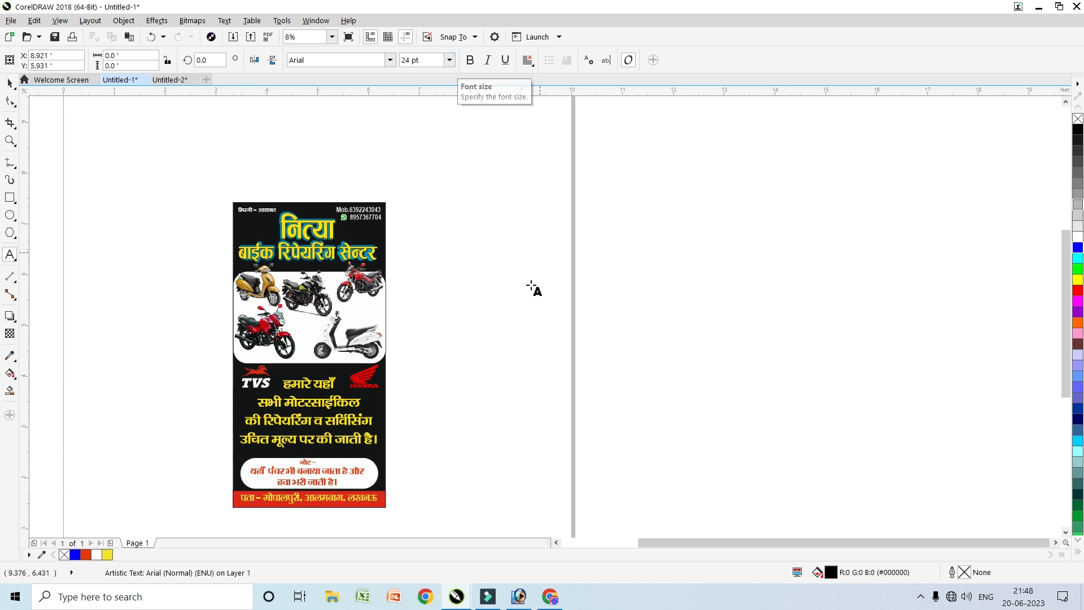
scroll(531, 288, "up", 1)
scroll(531, 288, "up", 1)
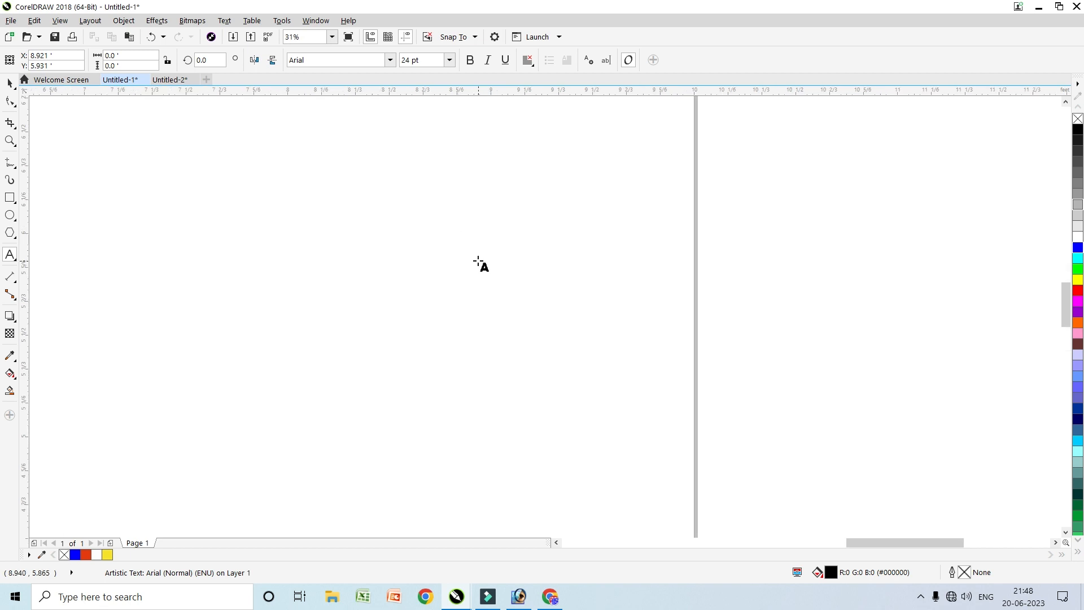
type("sgdhghdgy")
key("ctrl+a")
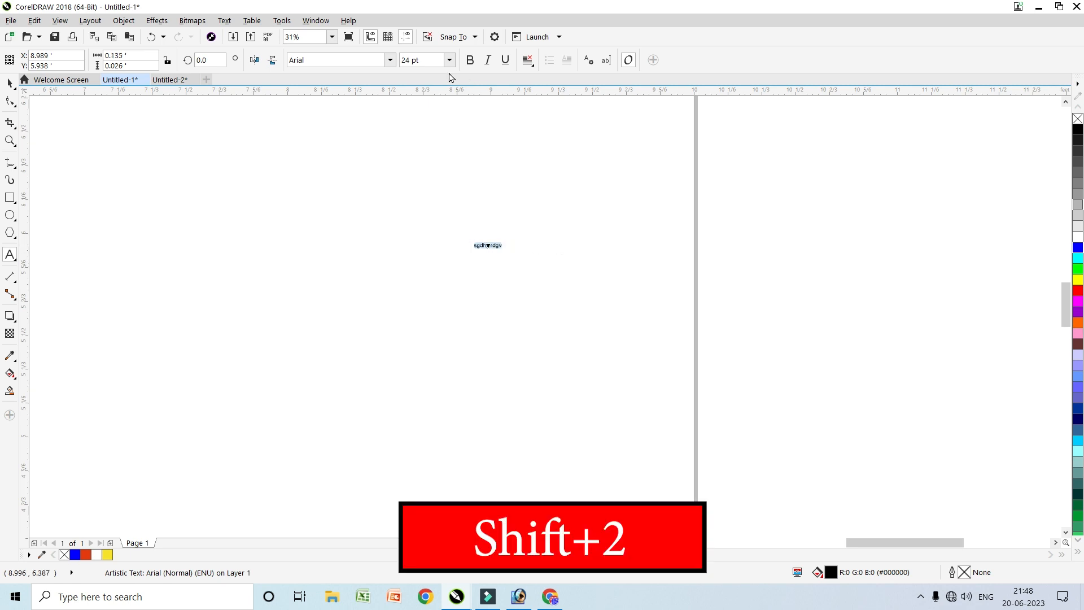
key("shift+F2")
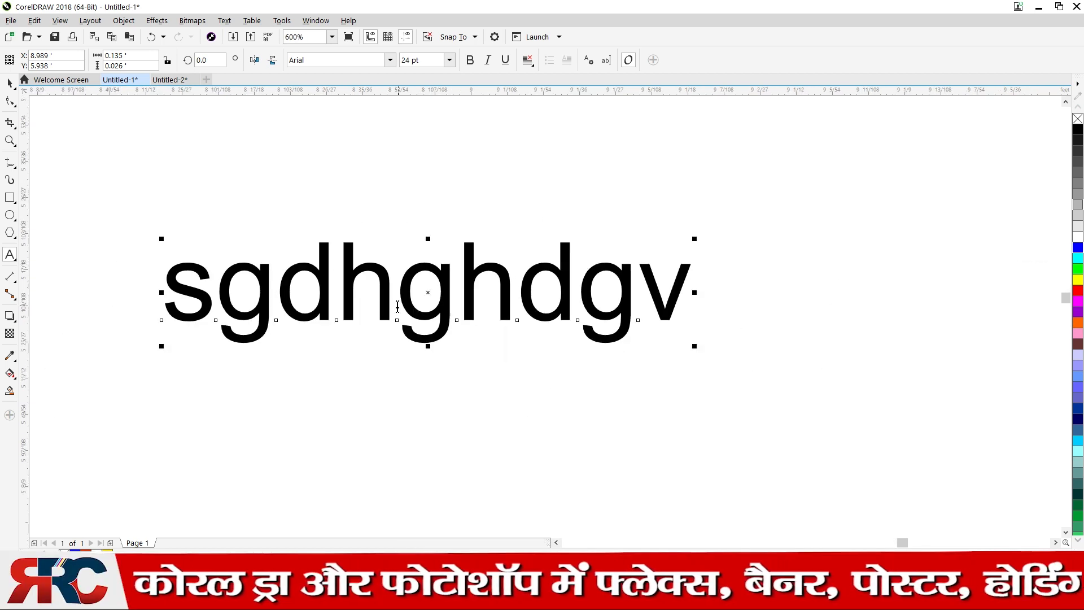
Delete all of the placeholder text, leaving an empty text line
left_click(397, 306)
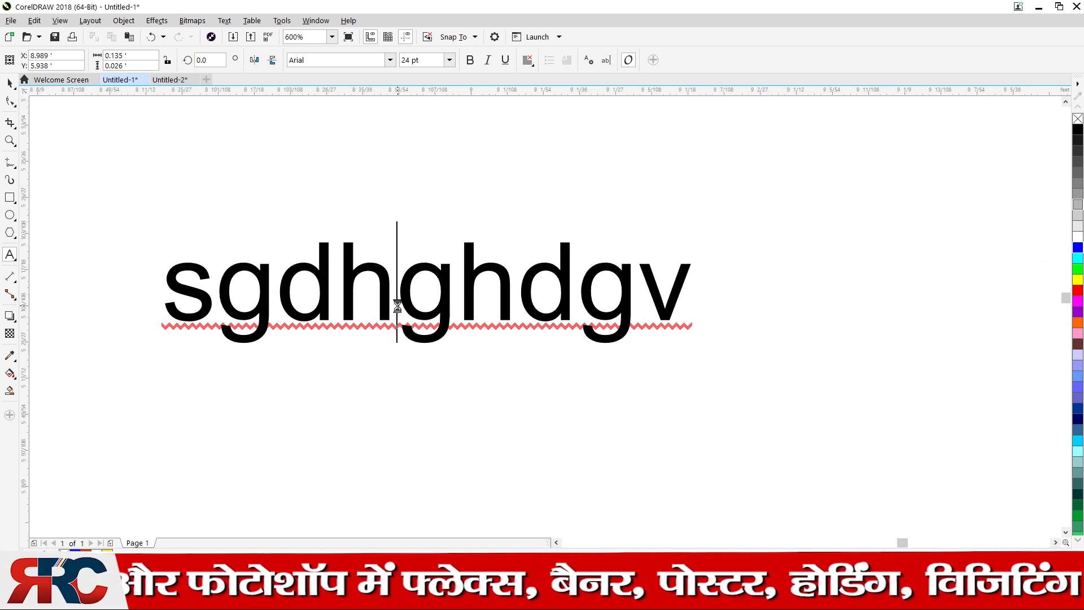
key("ctrl+a")
key("Delete")
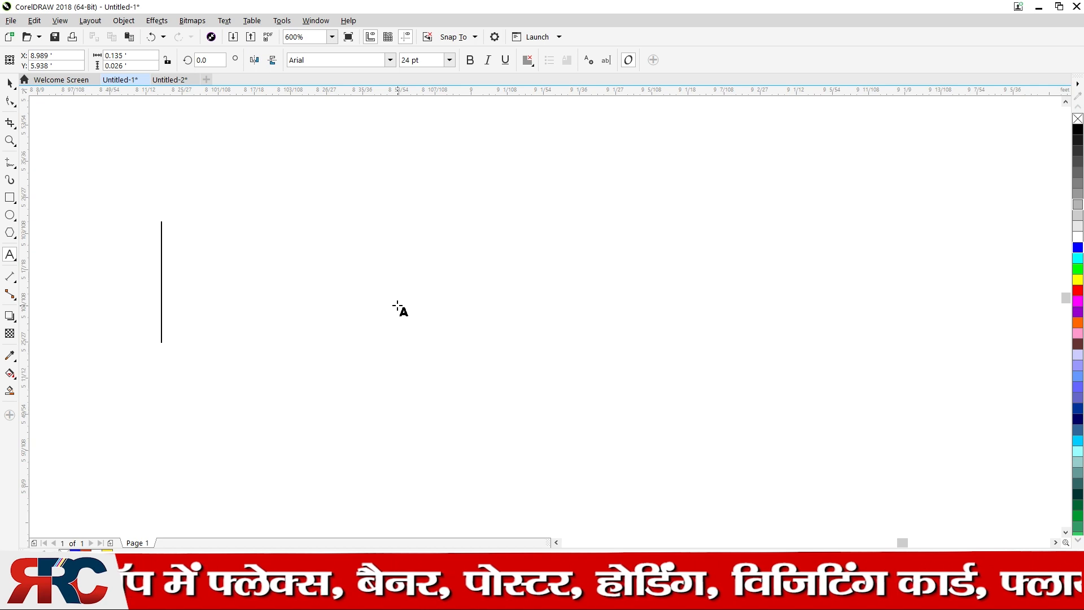
key("F7")
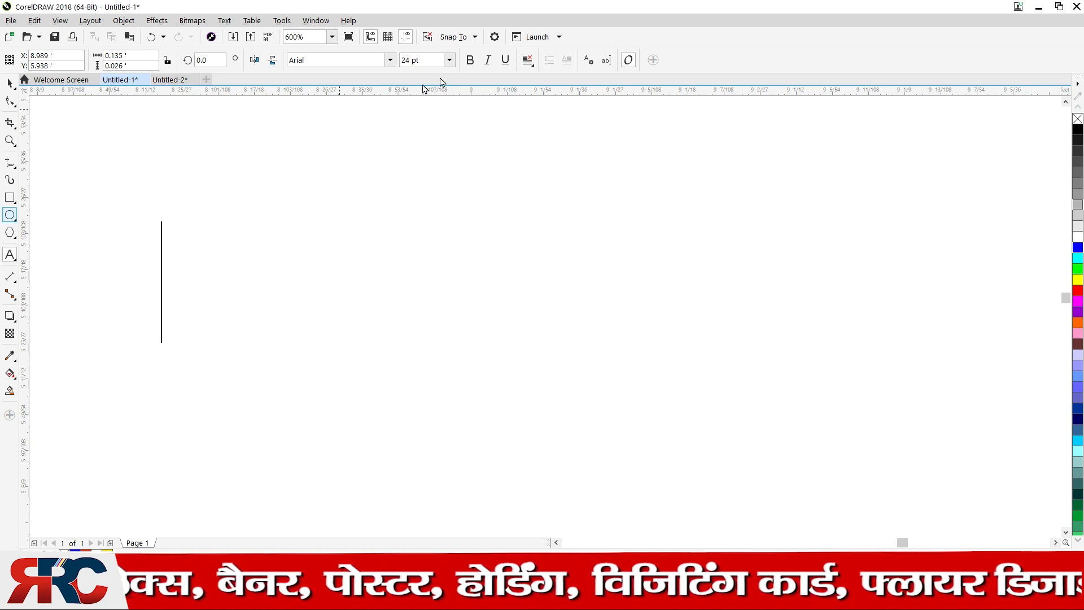
Switch the font to RAJ 05 and type the two-word Hindi name
left_click(389, 60)
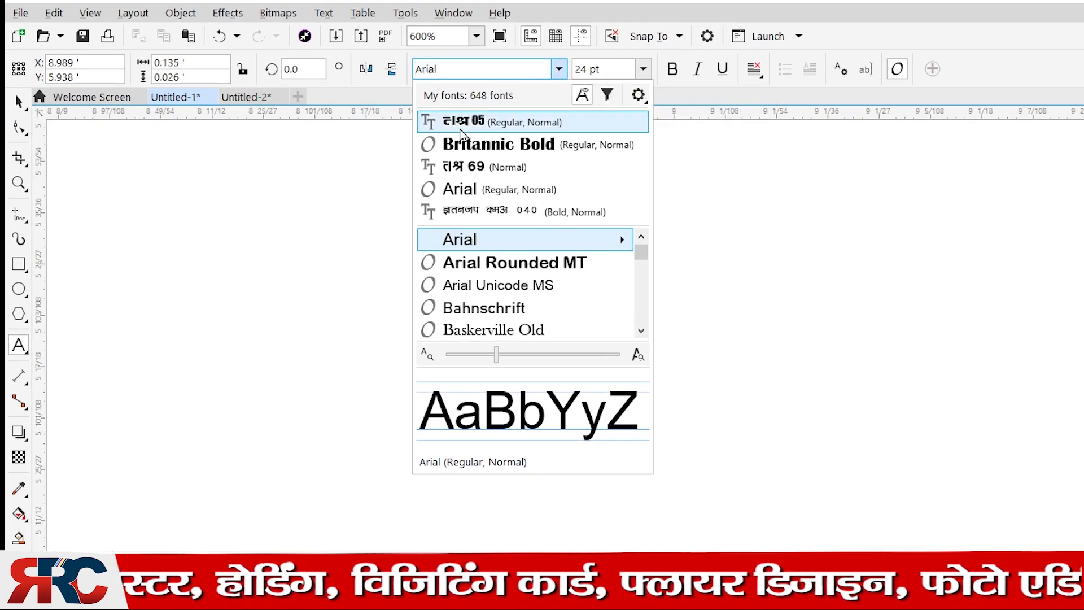
left_click(487, 123)
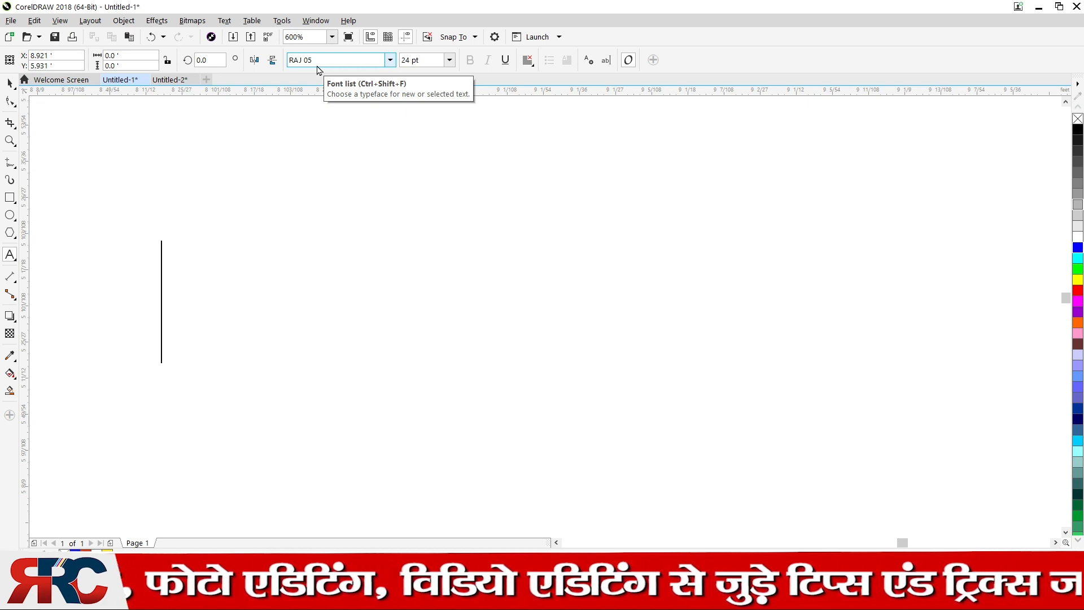
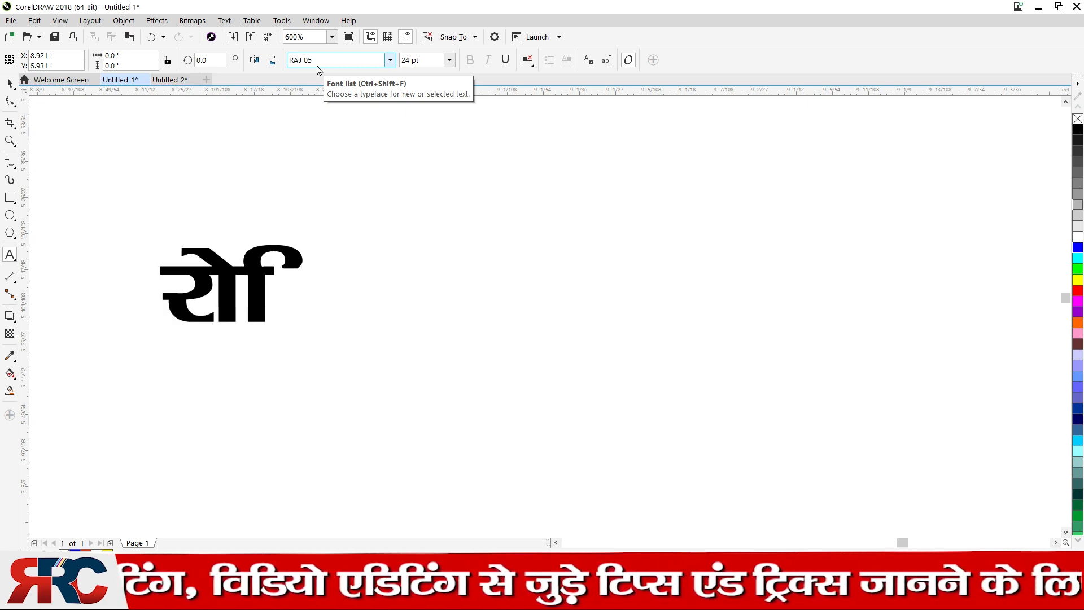
key("Escape")
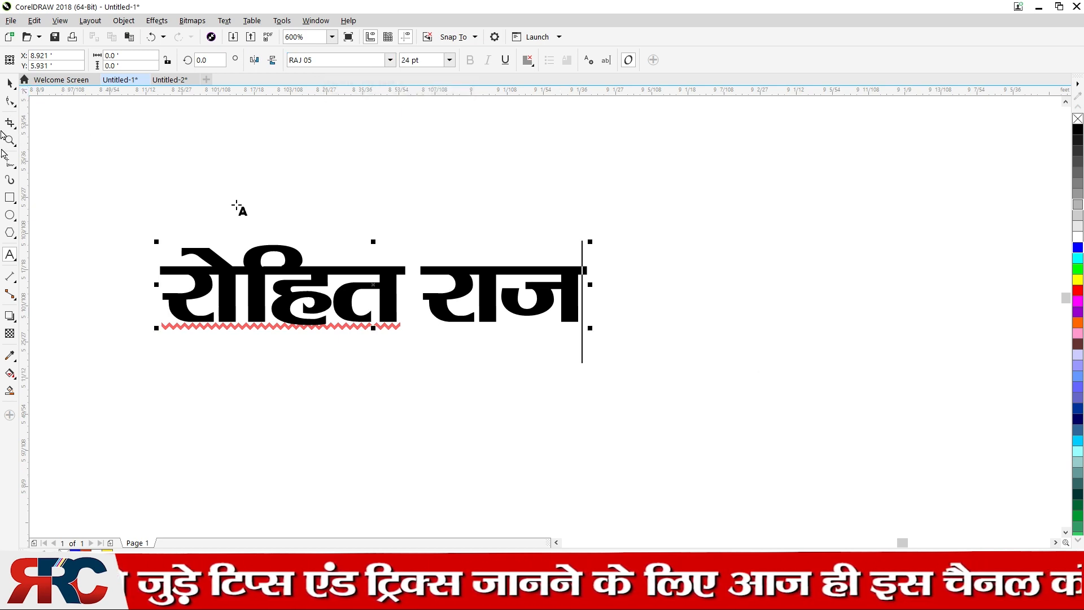
left_click(9, 83)
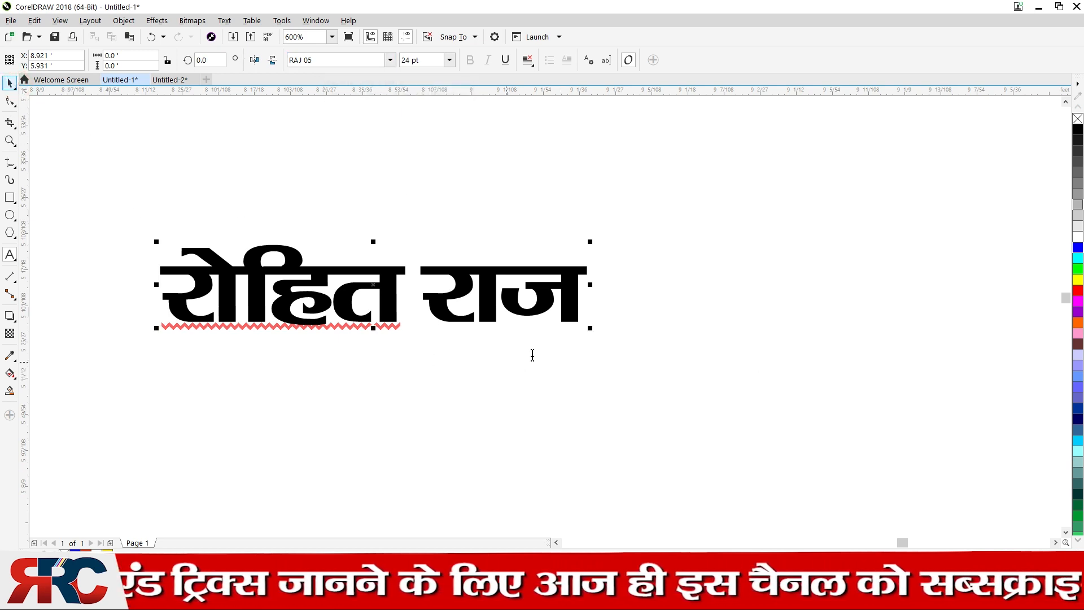
Select the Hindi name text object and apply the BHARTIYA HINDI_053 font
left_click(14, 86)
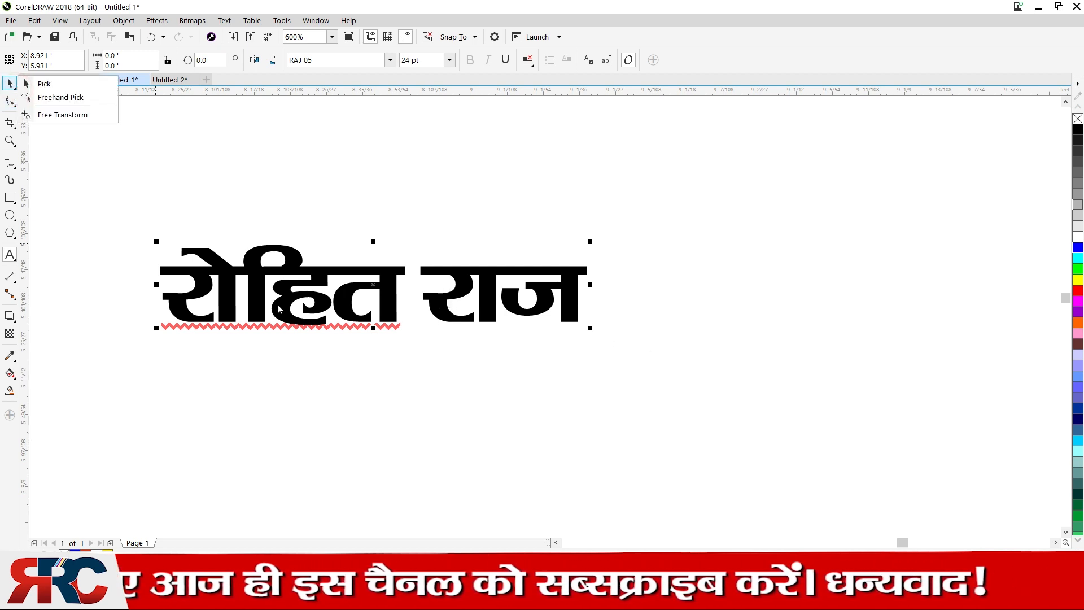
left_click(452, 179)
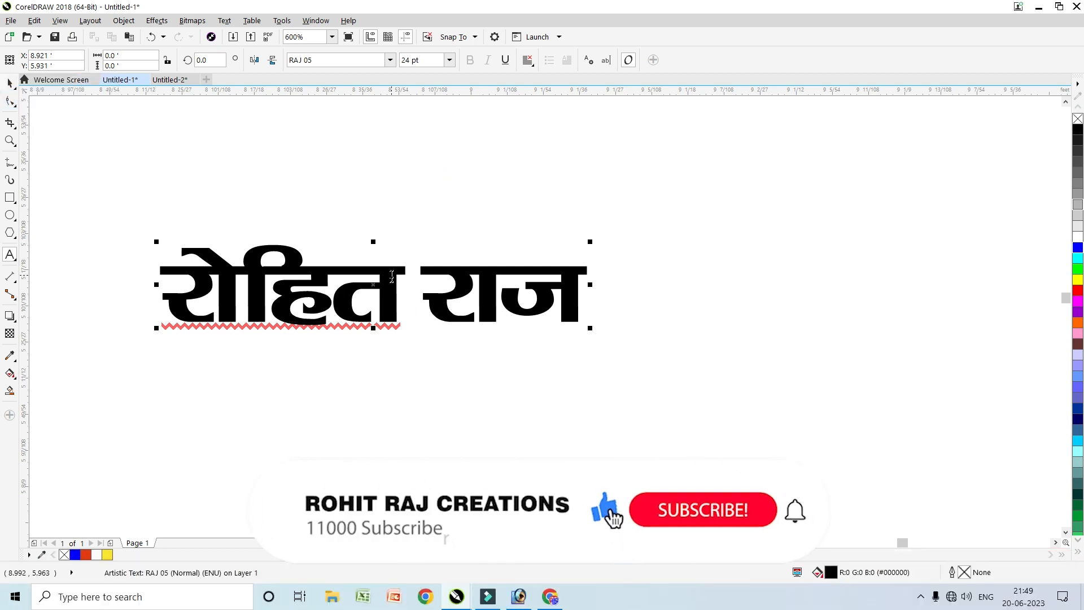
left_click(16, 81)
left_click(327, 273)
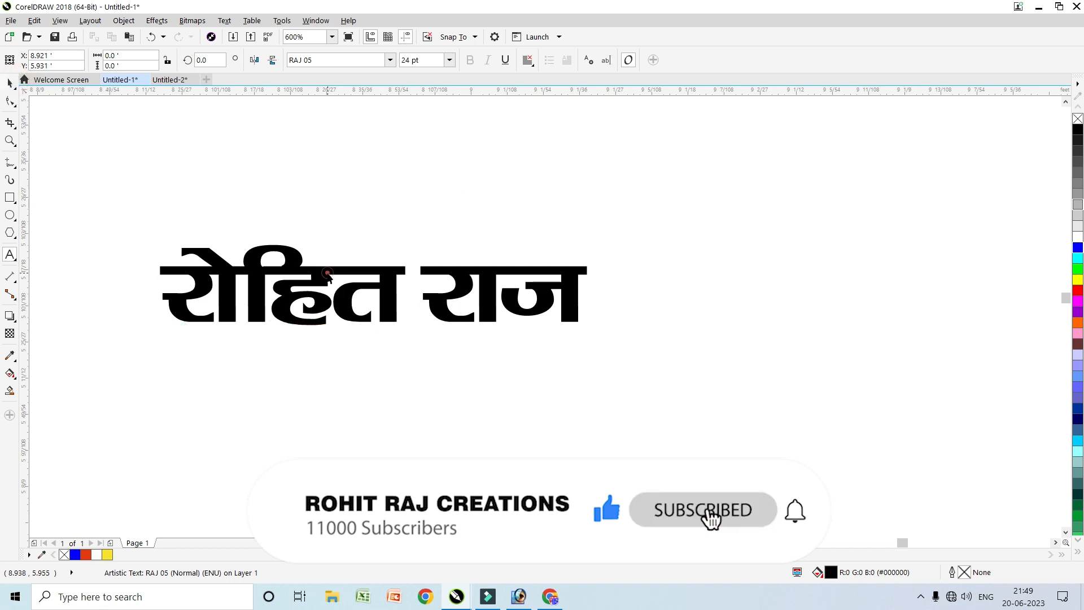
left_click(372, 59)
type("bh")
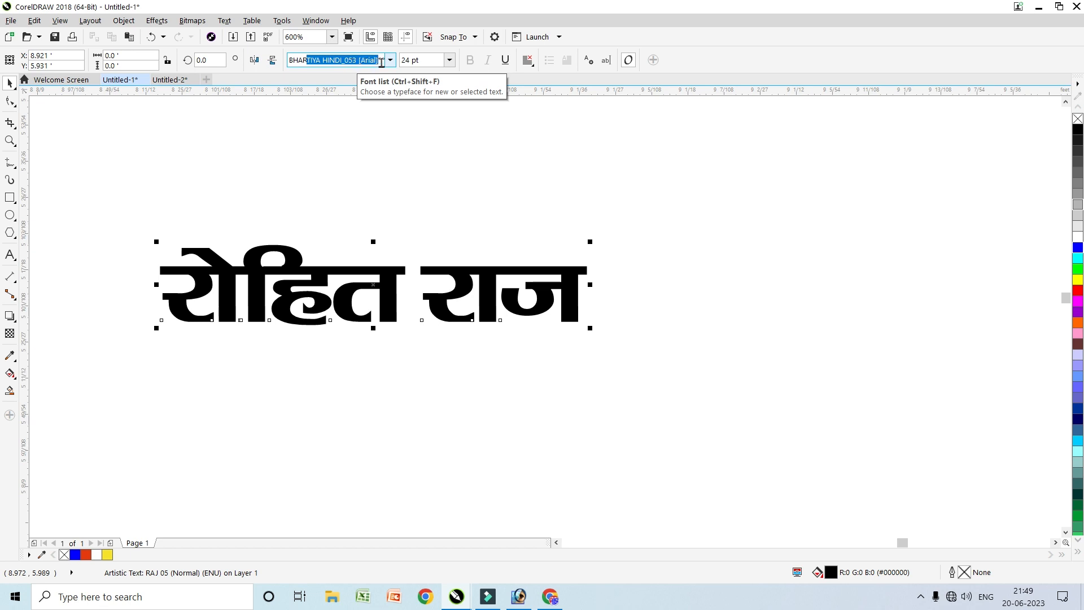
key("Return")
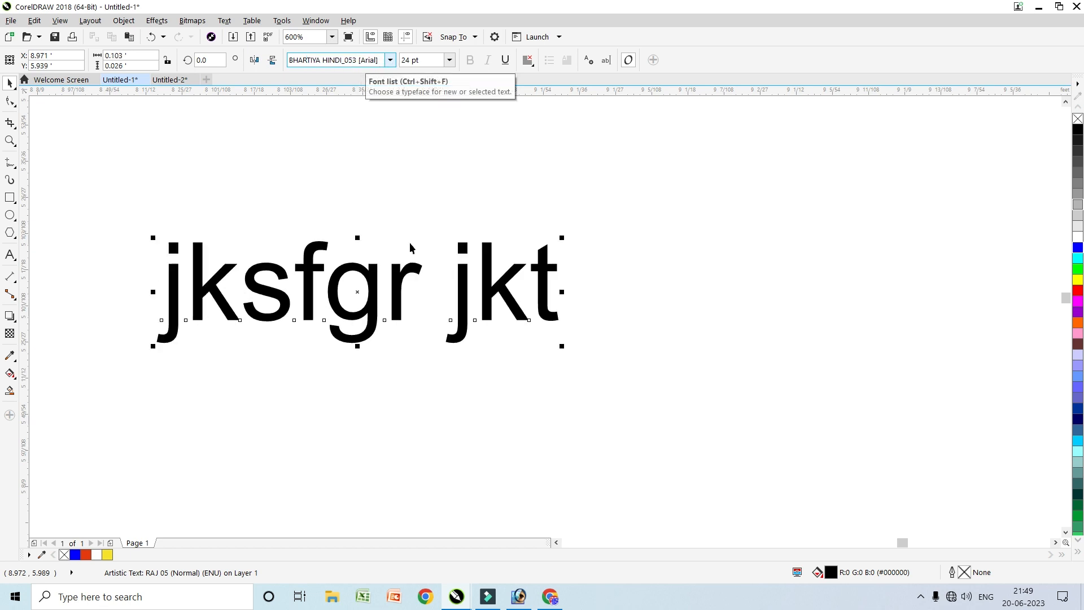
Change the Hindi name's font to Kruti Dev 010
left_click(390, 60)
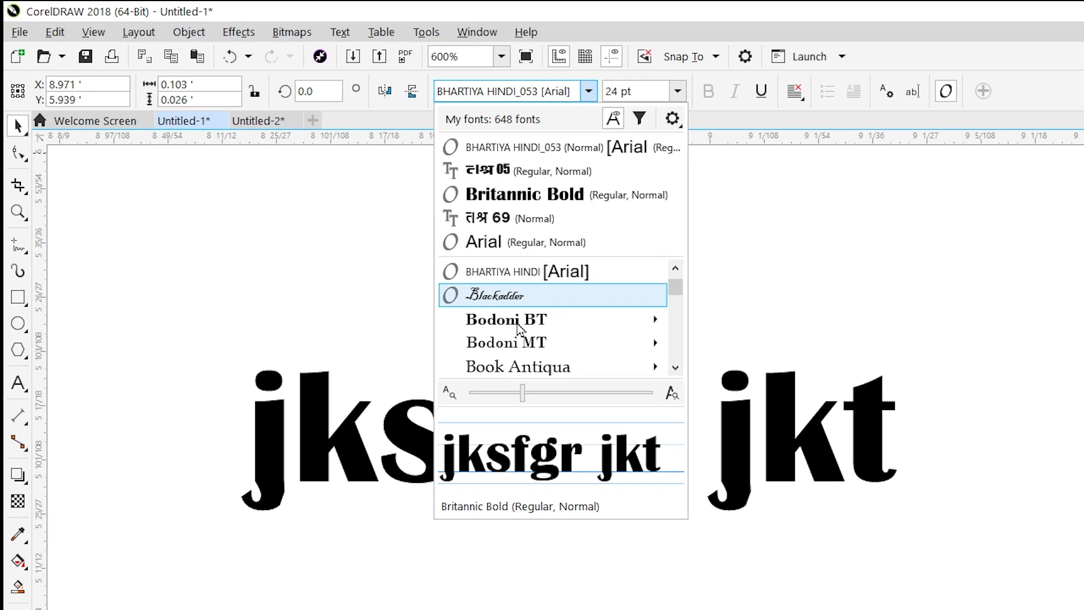
left_click(556, 92)
type("bhart")
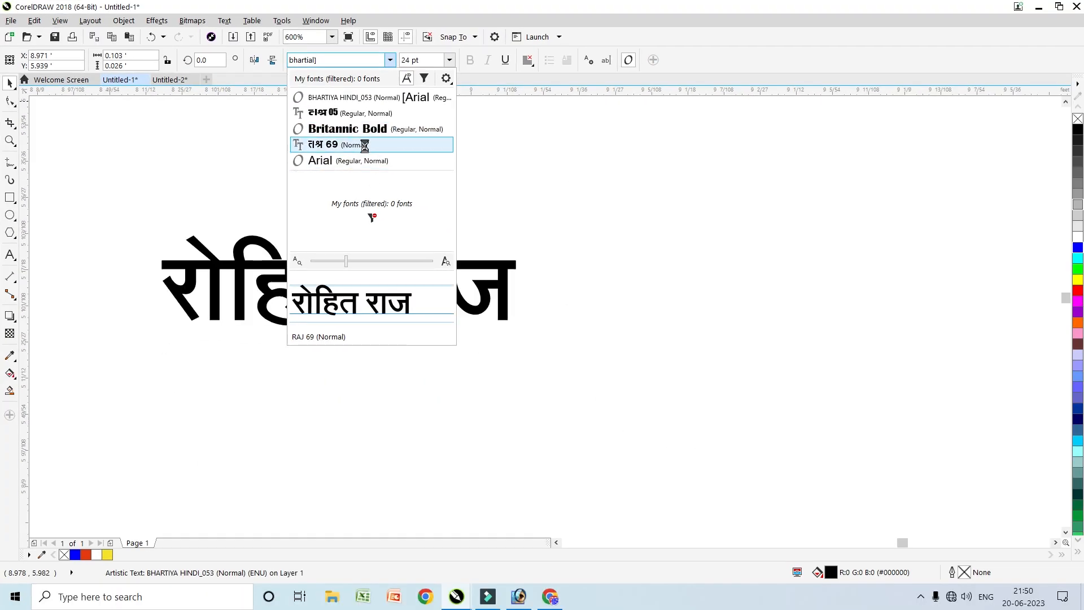
left_click(379, 62)
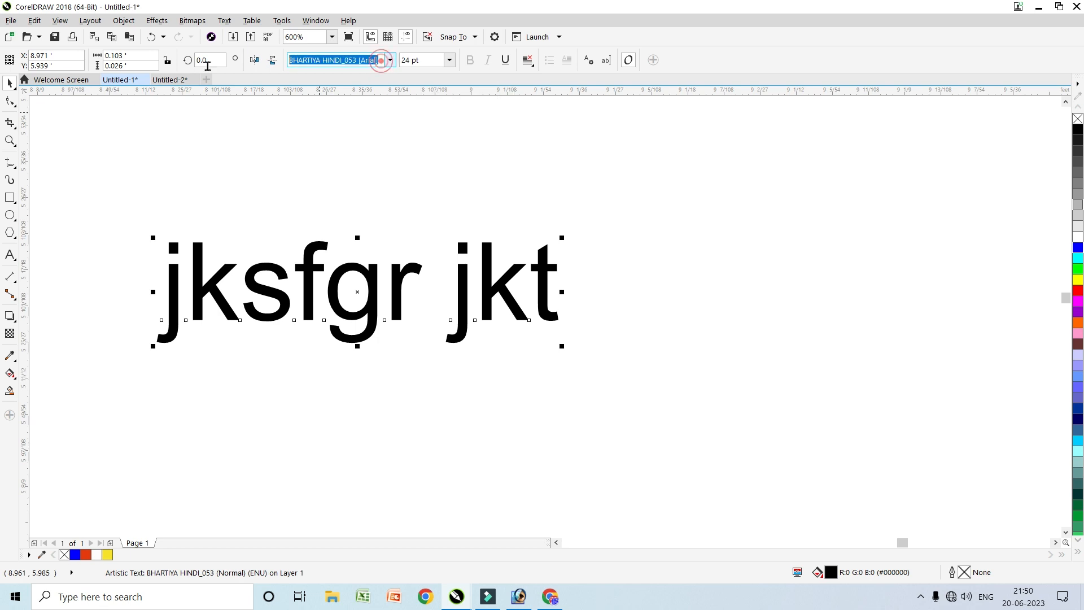
type("ruti Dev 010")
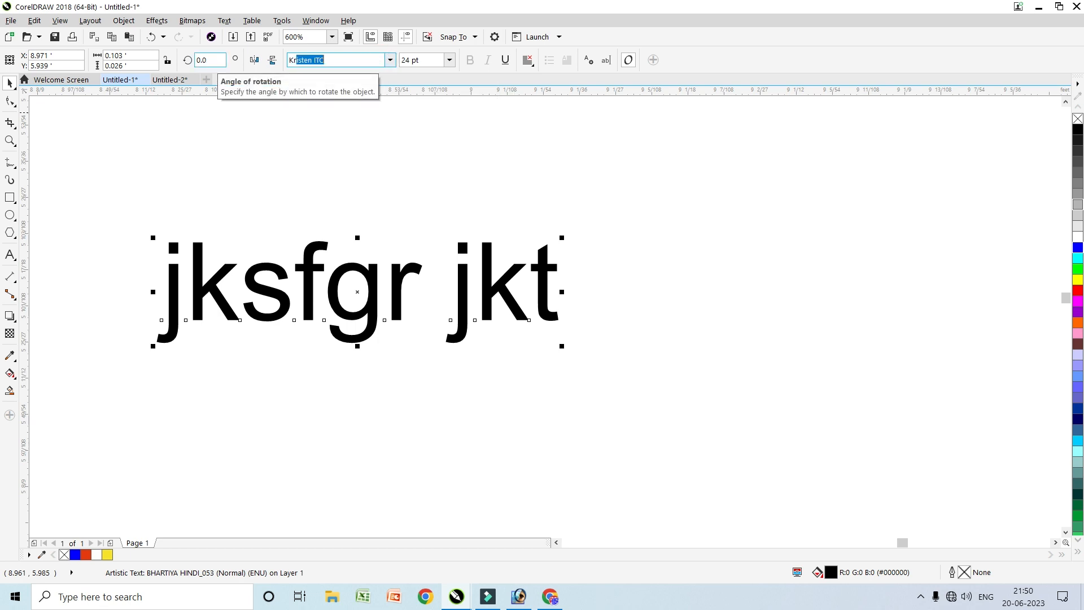
key("Return")
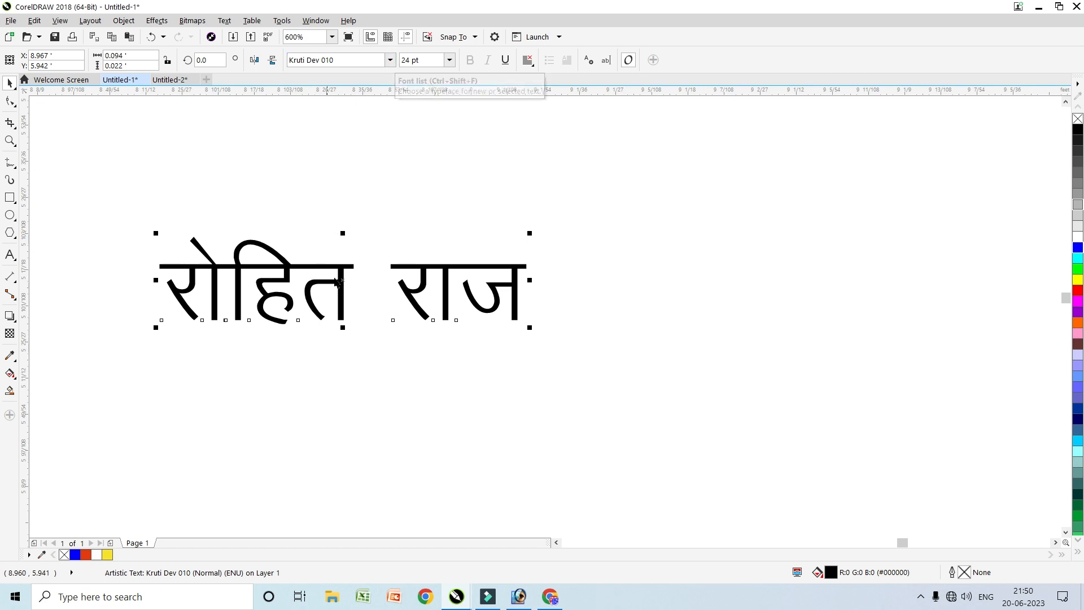
Drag the Kruti Dev 010 name up, down and sideways until it sits beside the poster
left_click_drag(344, 279, 456, 254)
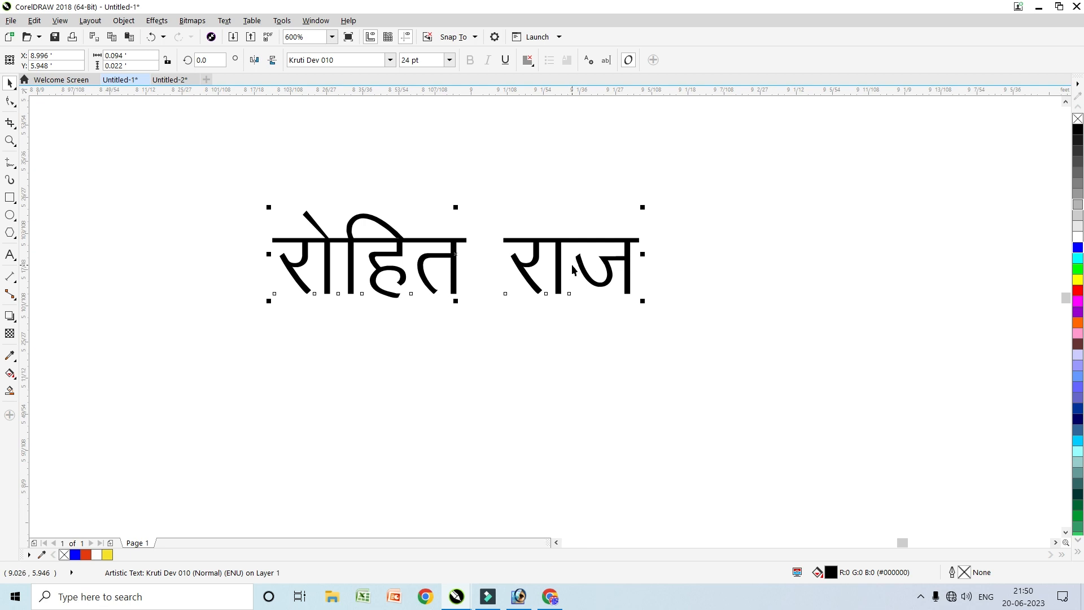
left_click_drag(455, 258, 438, 308)
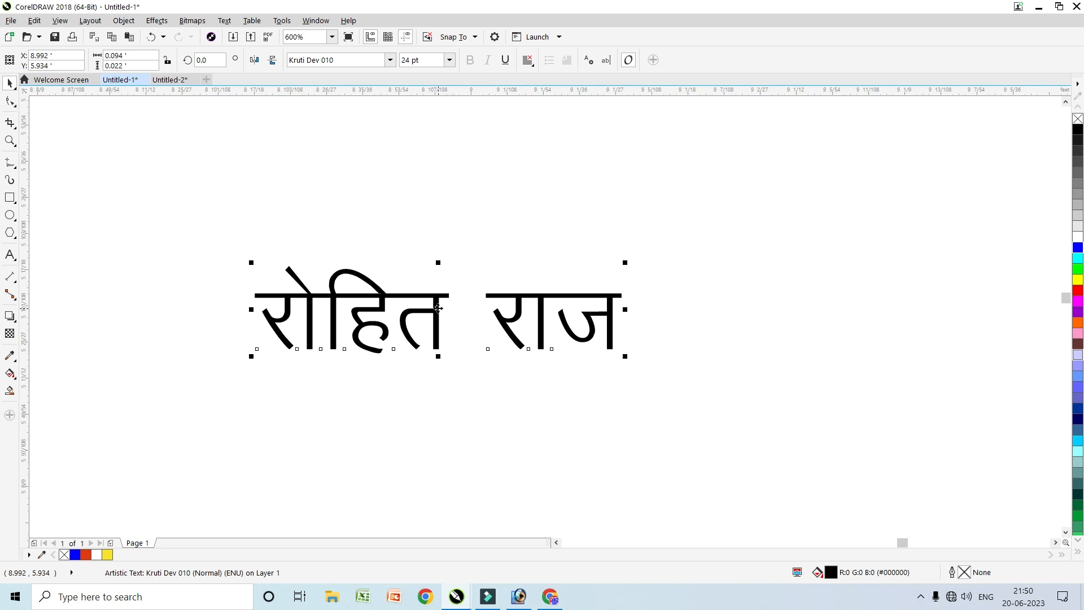
left_click_drag(438, 308, 444, 269)
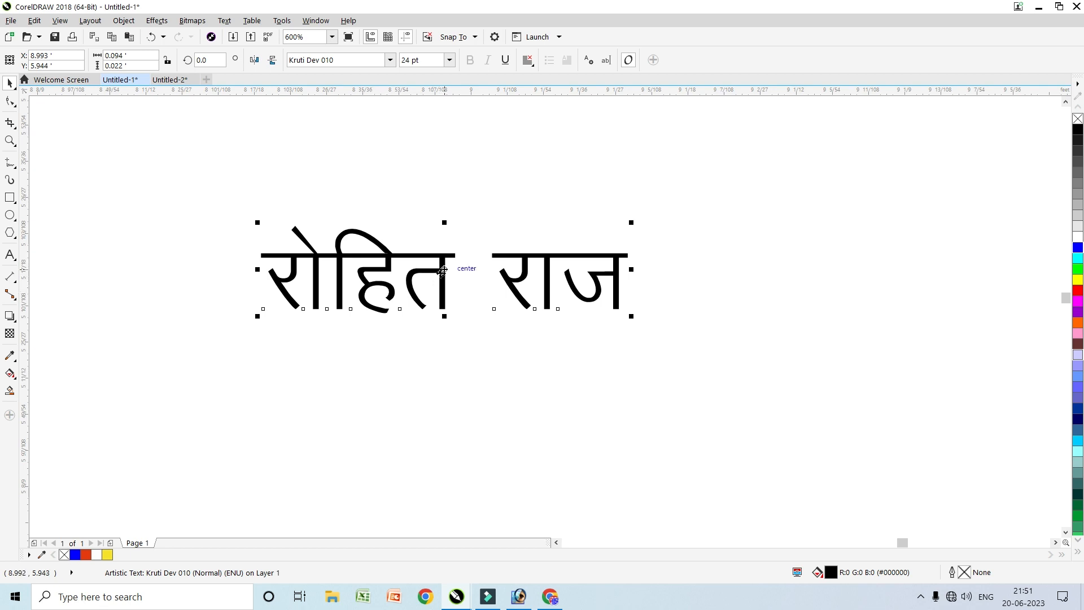
left_click_drag(442, 271, 456, 324)
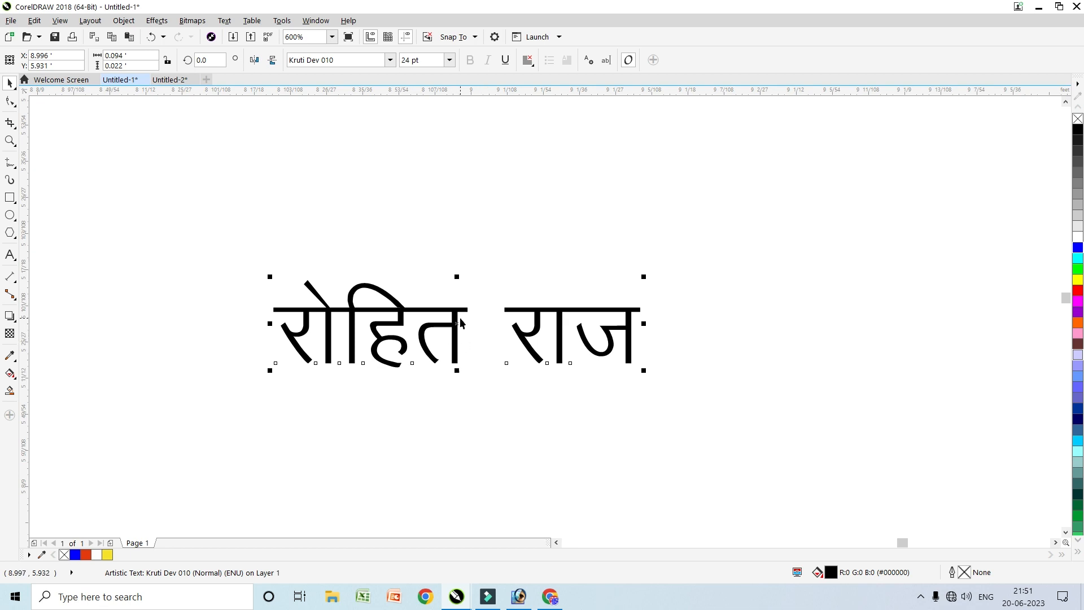
left_click_drag(458, 323, 460, 303)
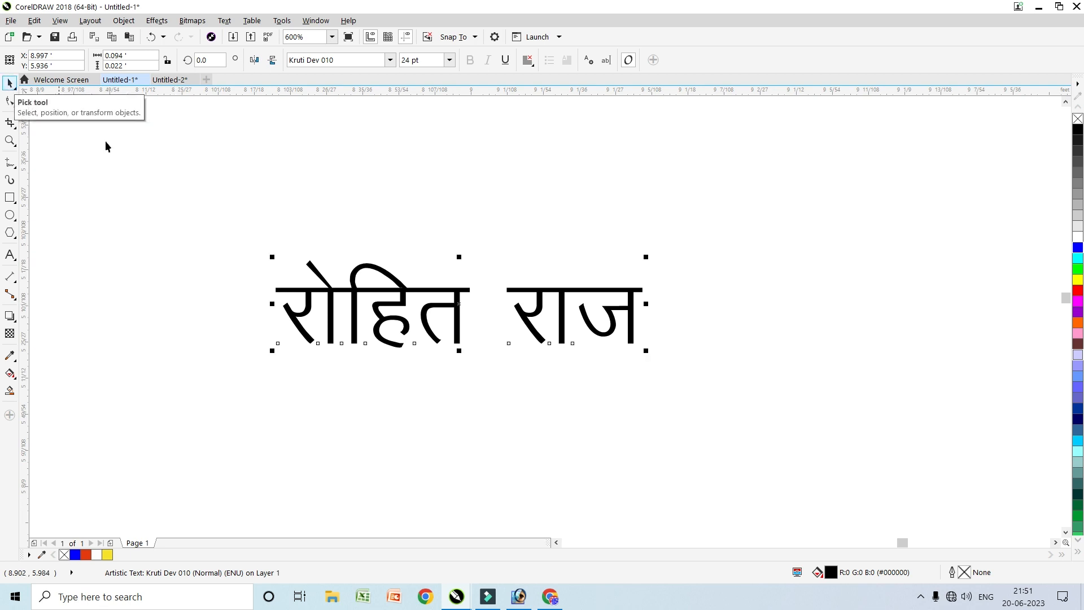
left_click_drag(192, 207, 731, 456)
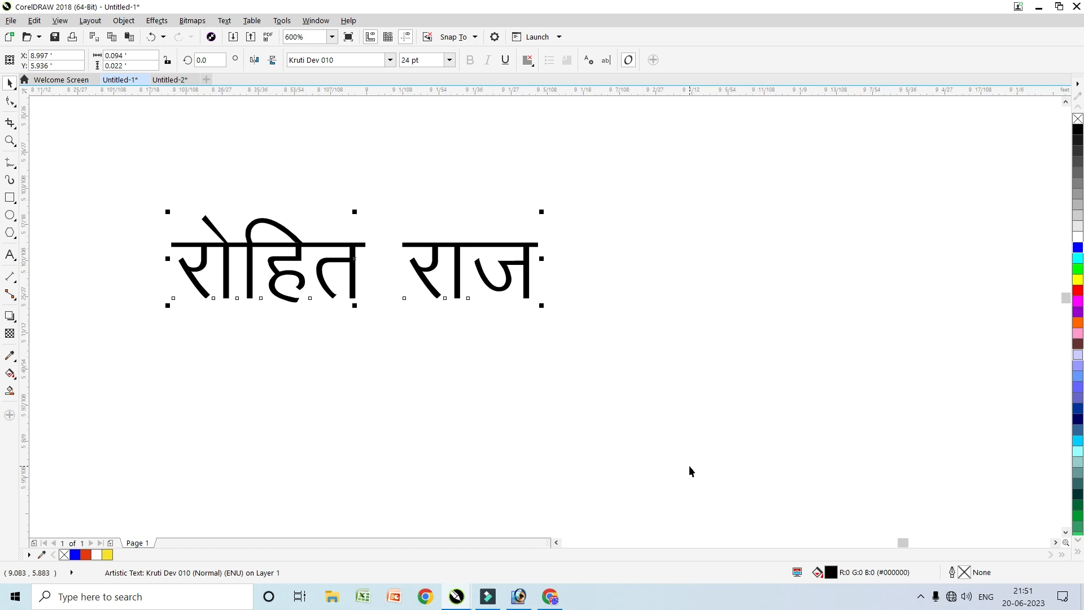